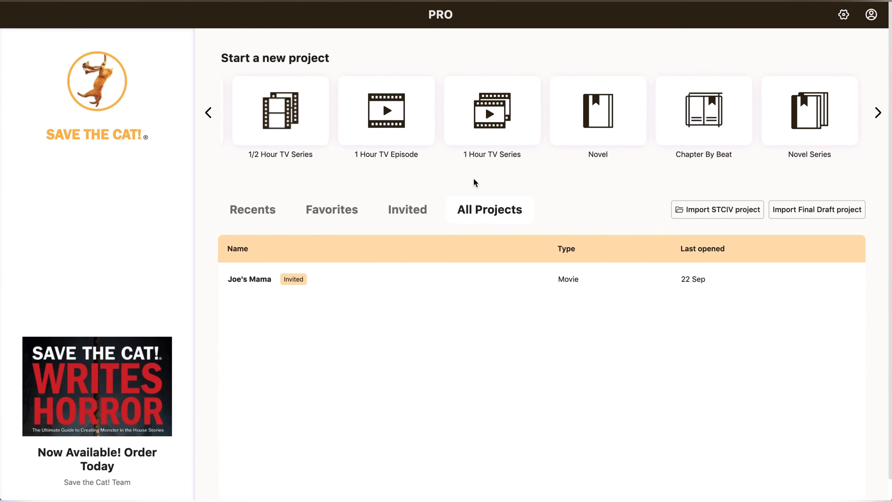
Step: Browse the favorite, invited and complete project lists, and check the Final Draft import option
{"action": "left_click", "coordinate": [336, 215]}
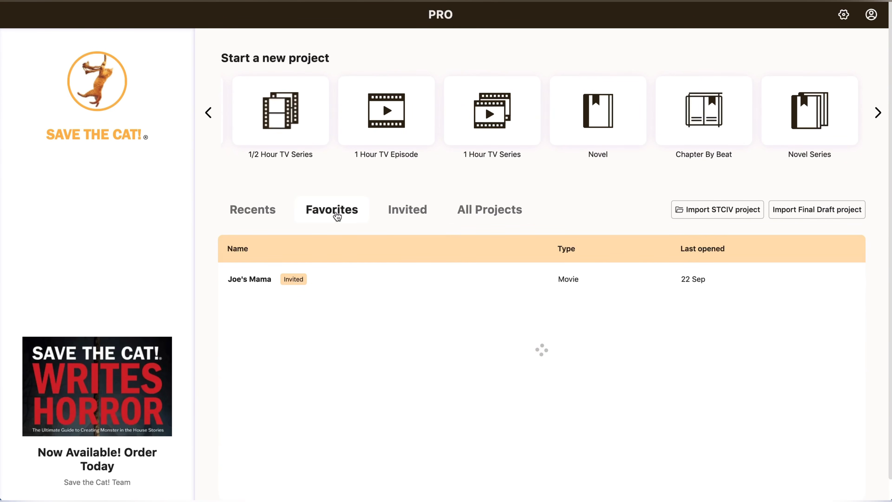
{"action": "left_click", "coordinate": [396, 218]}
{"action": "left_click", "coordinate": [479, 215]}
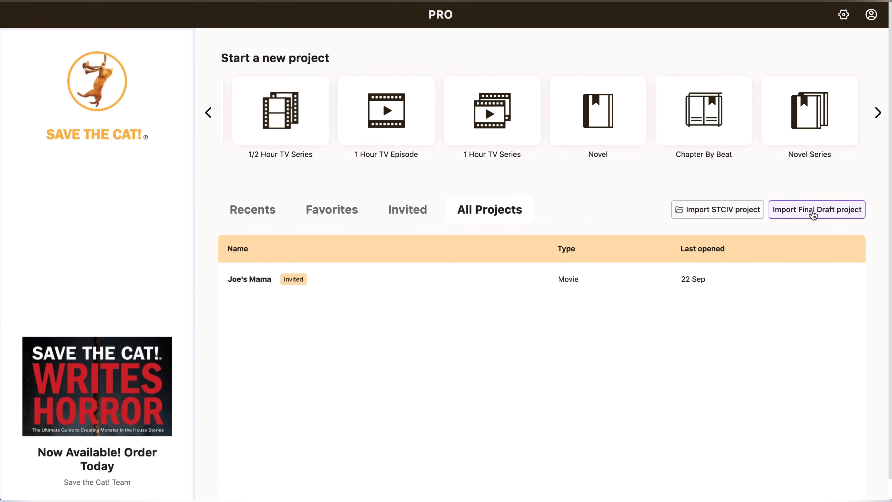
{"action": "left_click", "coordinate": [814, 211]}
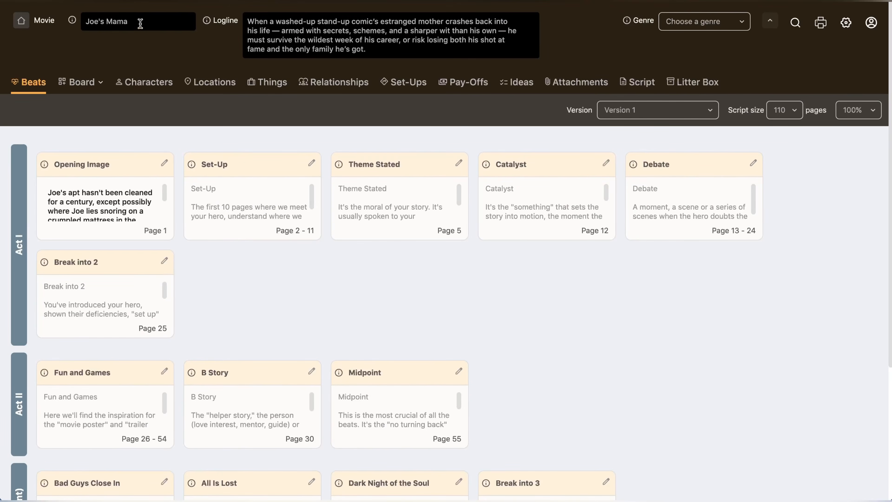
Step: Set the movie's genre to Buddy Love
{"action": "left_click", "coordinate": [379, 50]}
{"action": "left_click", "coordinate": [715, 25]}
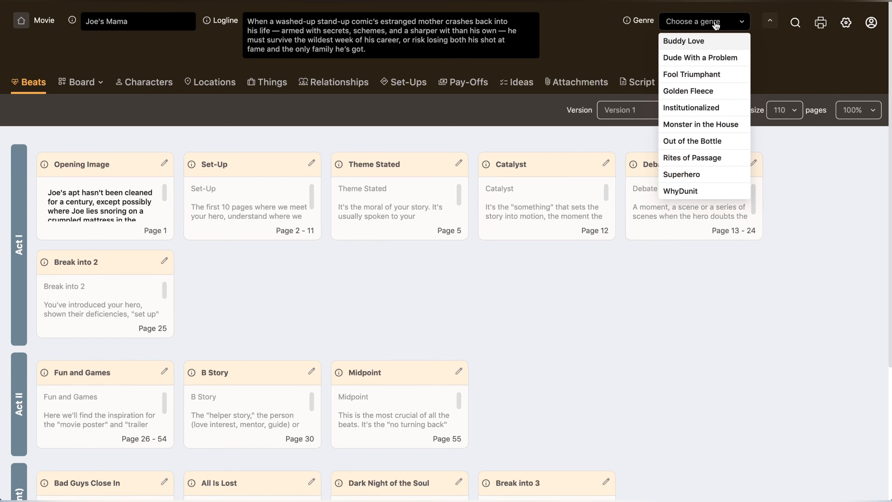
{"action": "left_click", "coordinate": [705, 43]}
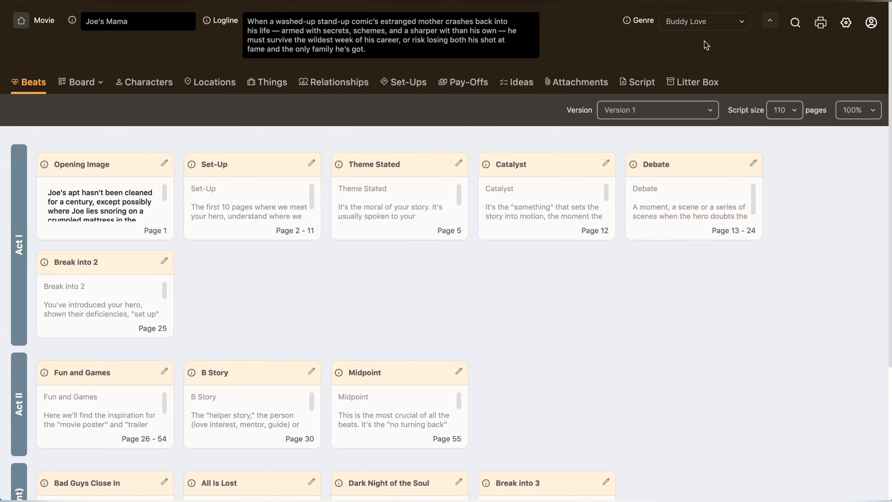
{"action": "mouse_move", "coordinate": [627, 22]}
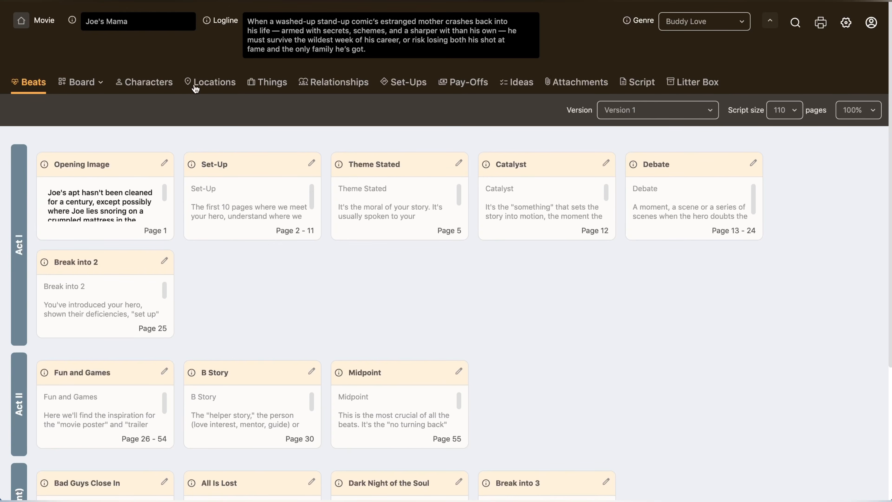
Step: Look through the movie's Board, Characters, Locations and Beats sections, and the notes of the 1 Hour TV Series project
{"action": "left_click", "coordinate": [83, 83]}
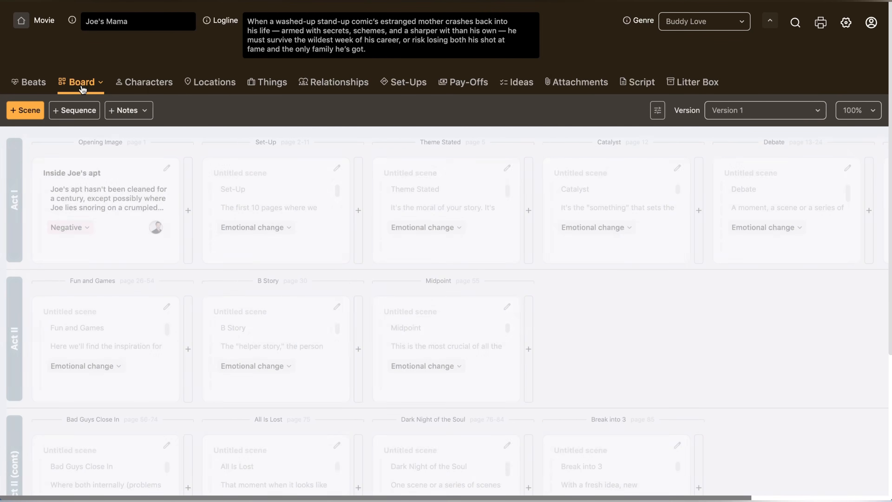
{"action": "left_click", "coordinate": [150, 82]}
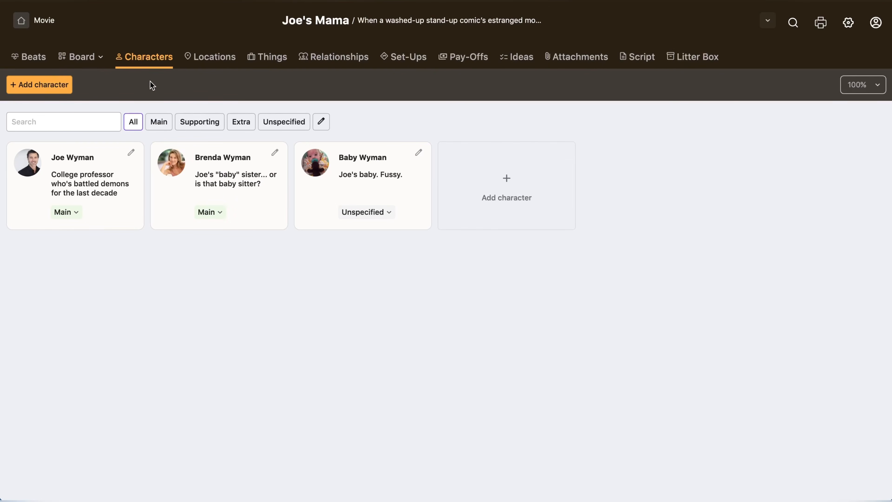
{"action": "left_click", "coordinate": [216, 61]}
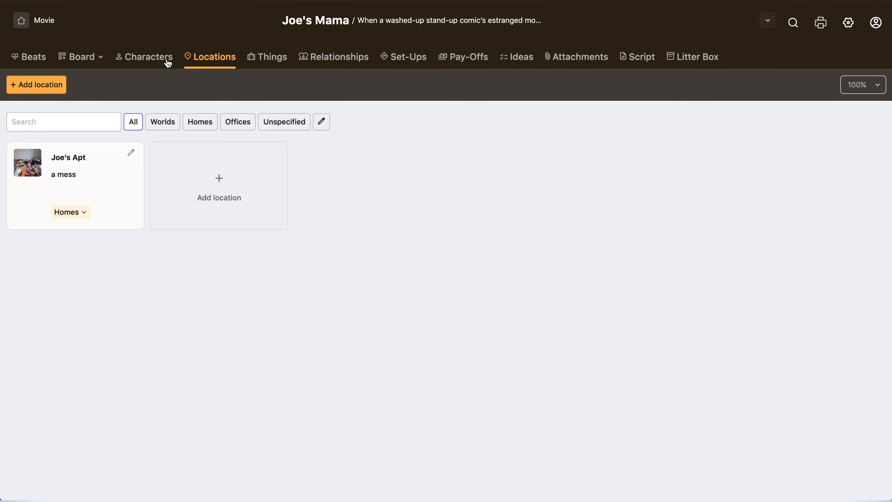
{"action": "left_click", "coordinate": [150, 60]}
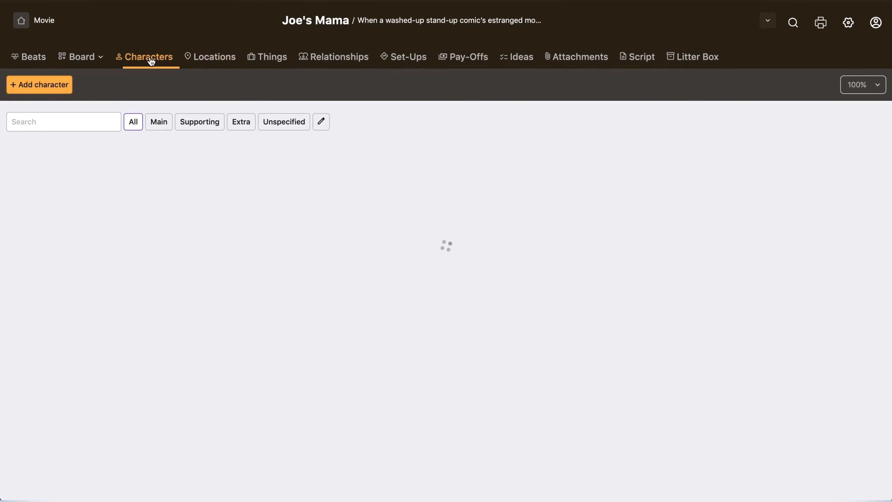
{"action": "left_click", "coordinate": [80, 58]}
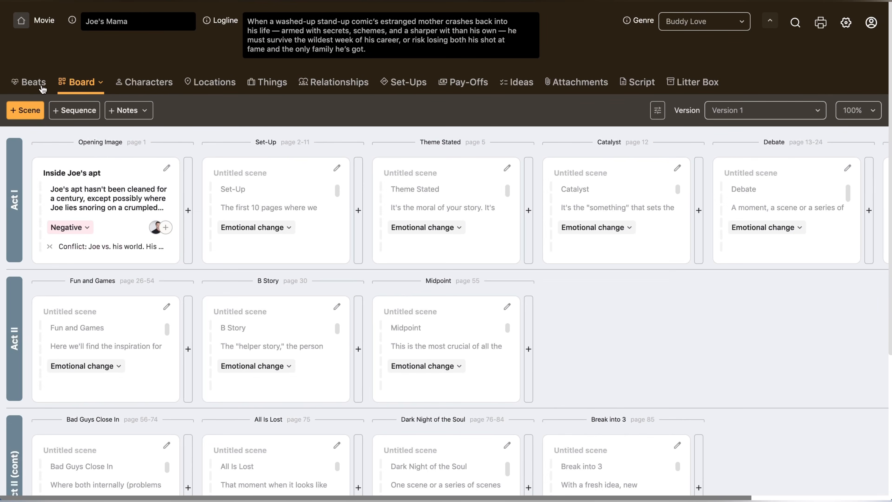
{"action": "left_click", "coordinate": [30, 88]}
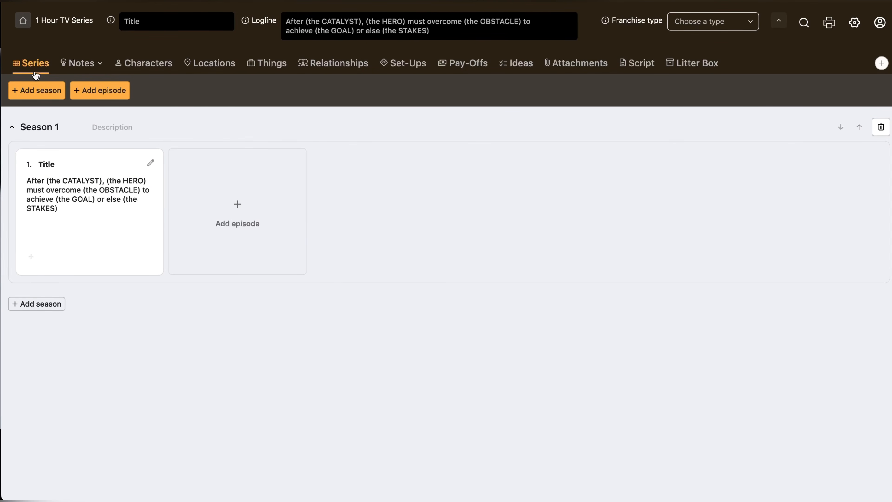
{"action": "left_click", "coordinate": [88, 71]}
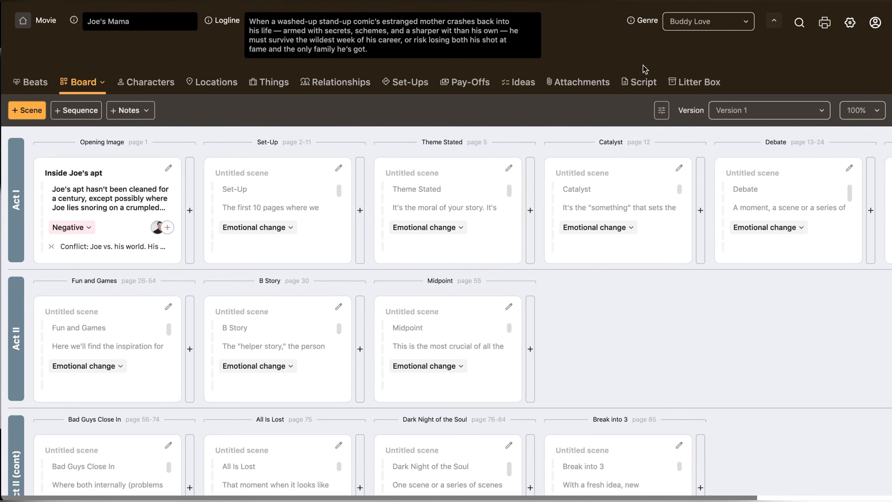
Step: Compare the full movie script with the scene script inside the Opening Image scene card on the board
{"action": "left_click", "coordinate": [639, 81]}
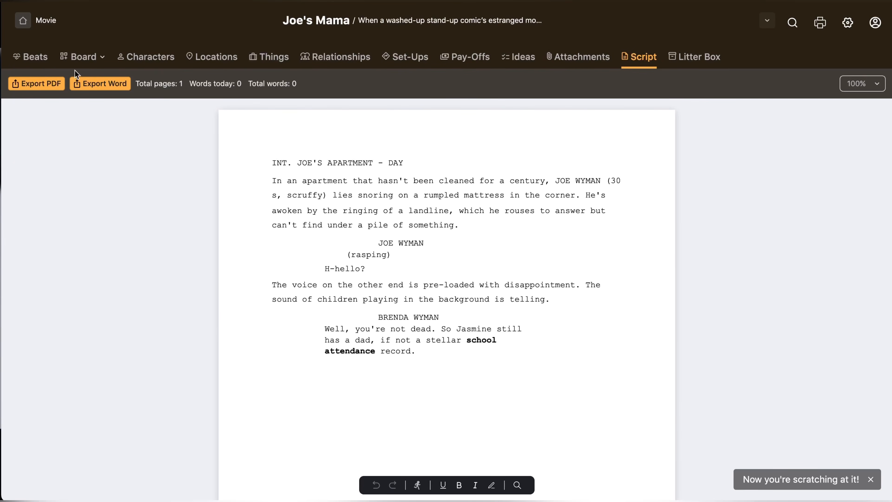
{"action": "left_click", "coordinate": [76, 63]}
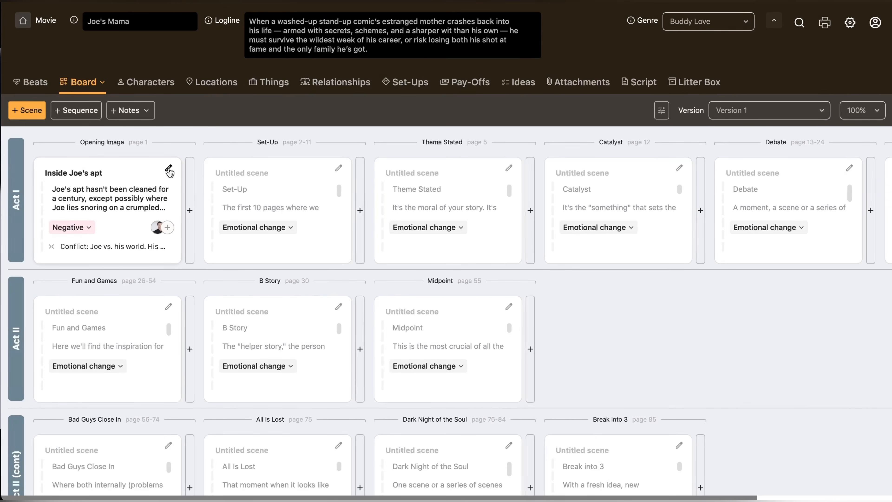
{"action": "left_click", "coordinate": [168, 169]}
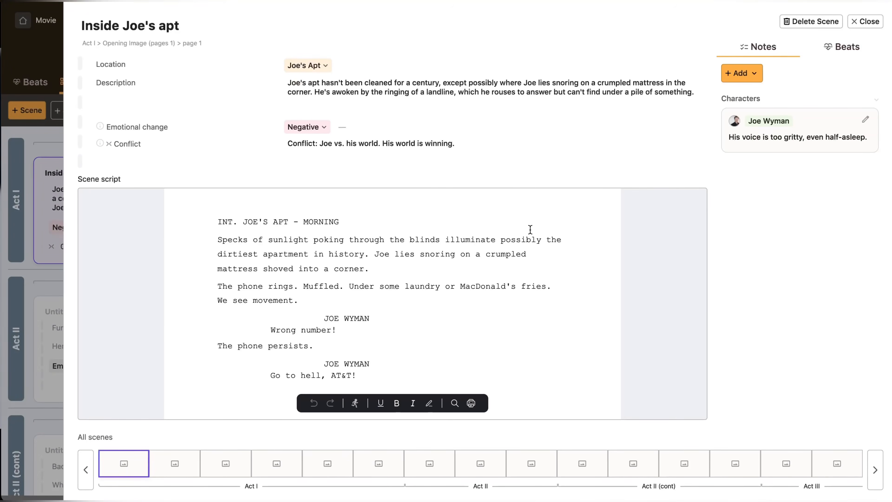
{"action": "left_click", "coordinate": [862, 22]}
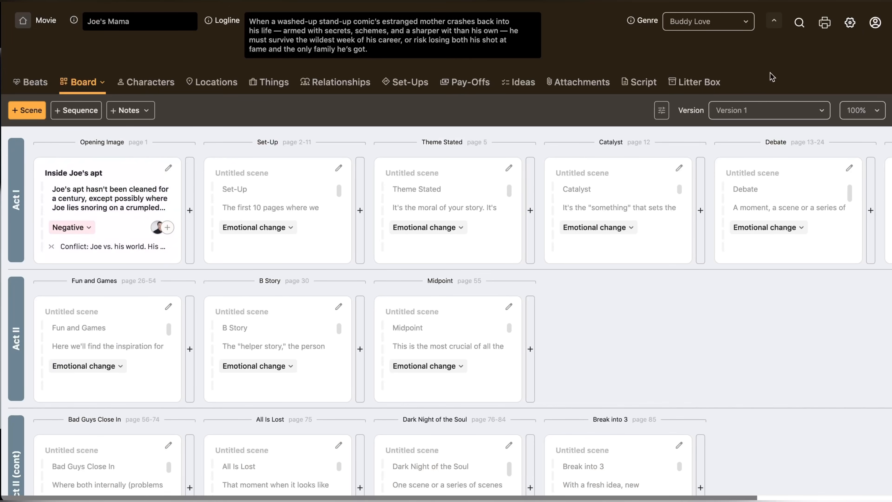
{"action": "left_click", "coordinate": [643, 84]}
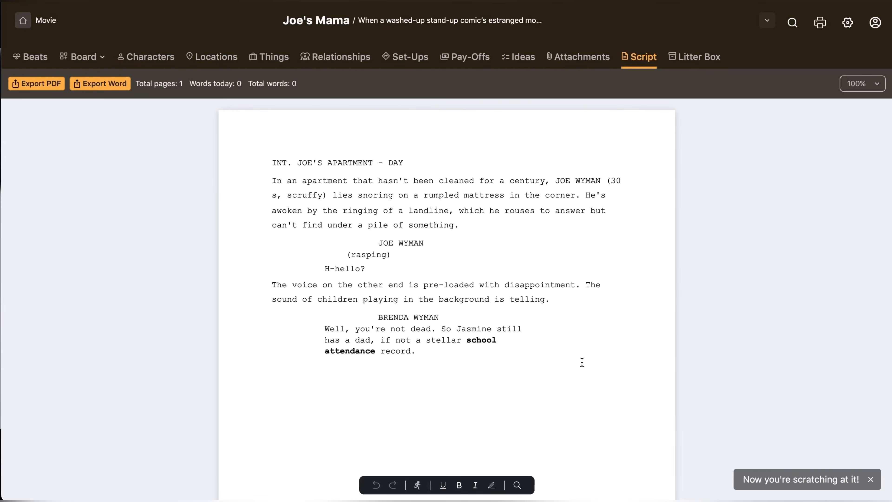
Step: Check the script page's editing options, dismiss them and start a new line in the script
{"action": "right_click", "coordinate": [582, 362]}
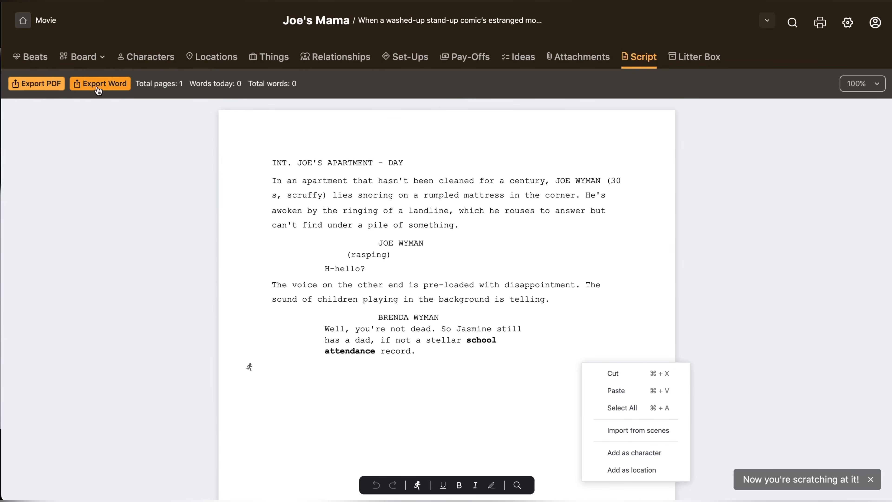
{"action": "left_click", "coordinate": [632, 150]}
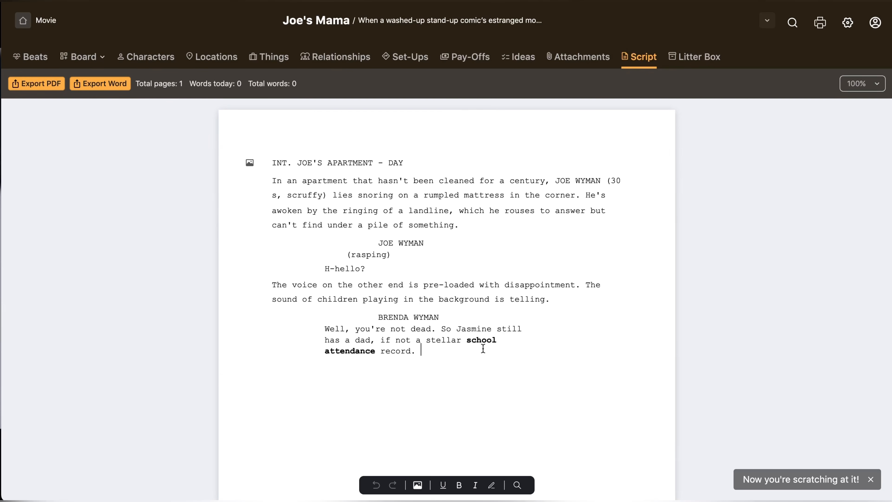
{"action": "key", "text": "Return"}
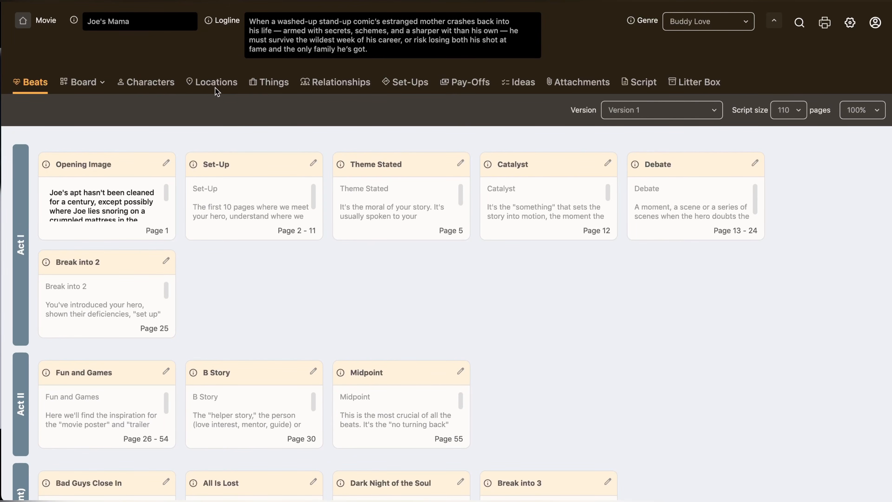
Step: Filter the characters by Supporting and Main, and return to showing all of them
{"action": "left_click", "coordinate": [142, 86]}
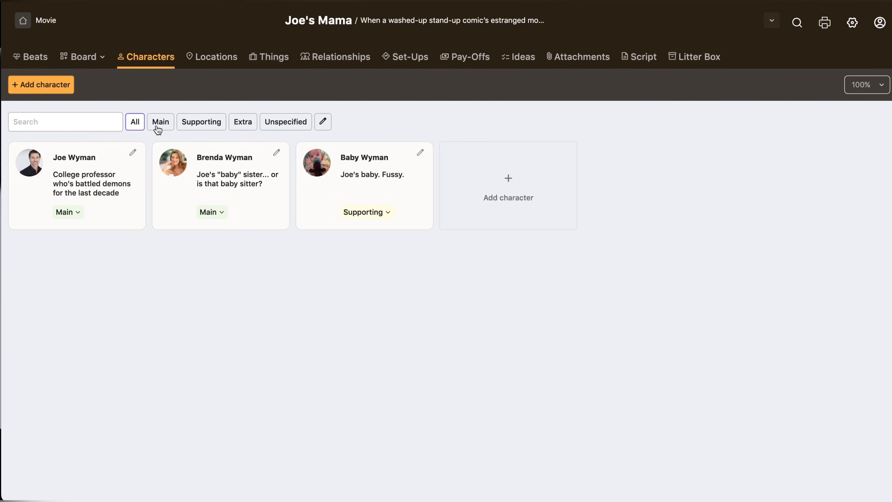
{"action": "left_click", "coordinate": [202, 122]}
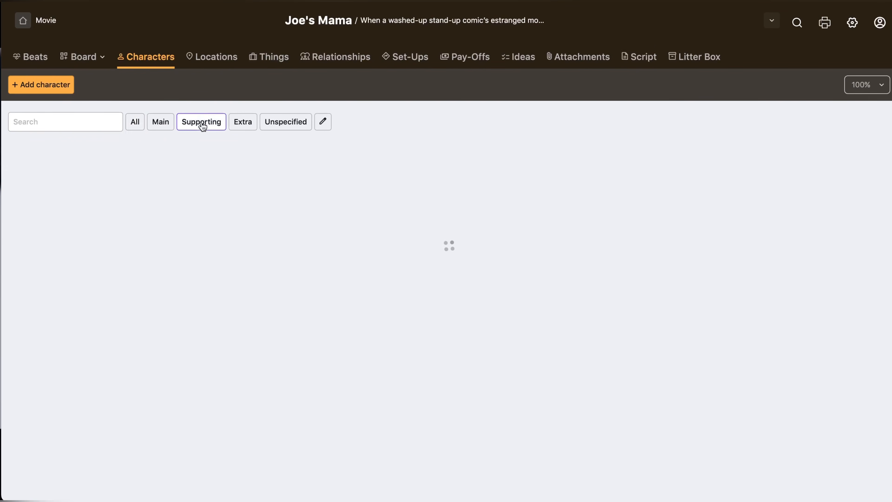
{"action": "left_click", "coordinate": [161, 125]}
{"action": "left_click", "coordinate": [135, 121]}
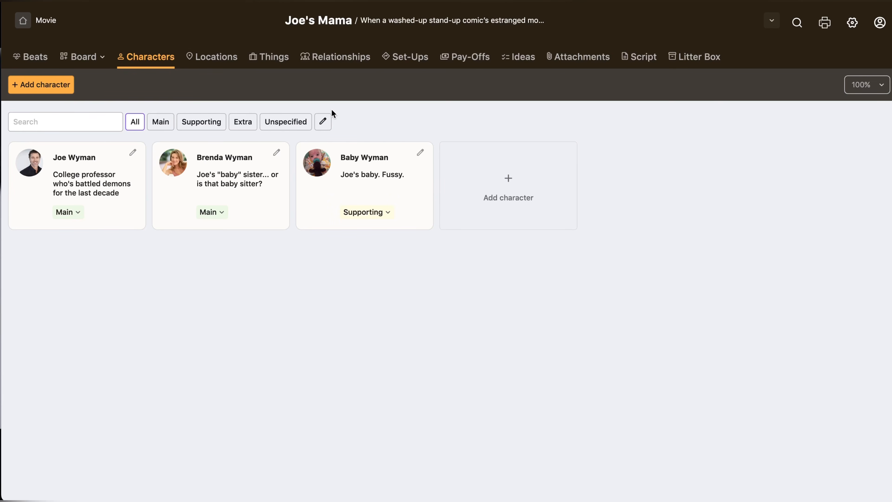
Step: Create a new character type named "Pet"
{"action": "left_click", "coordinate": [321, 129]}
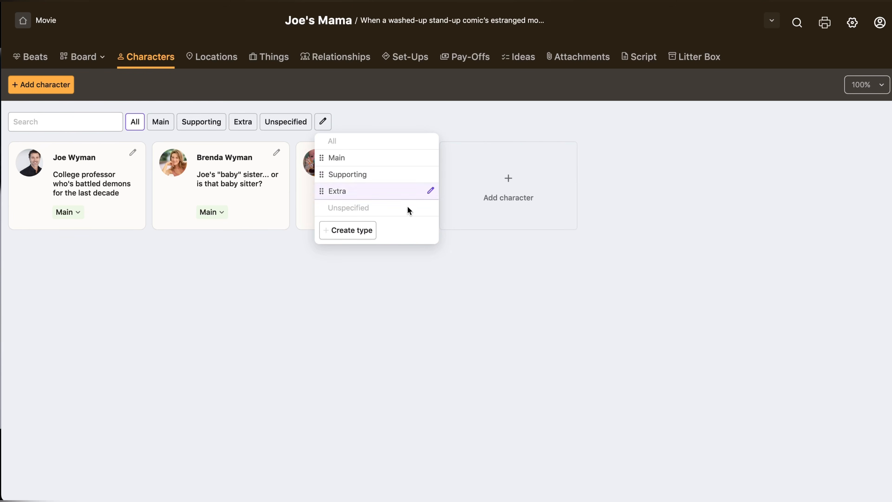
{"action": "left_click", "coordinate": [354, 234]}
{"action": "type", "text": "Pet"}
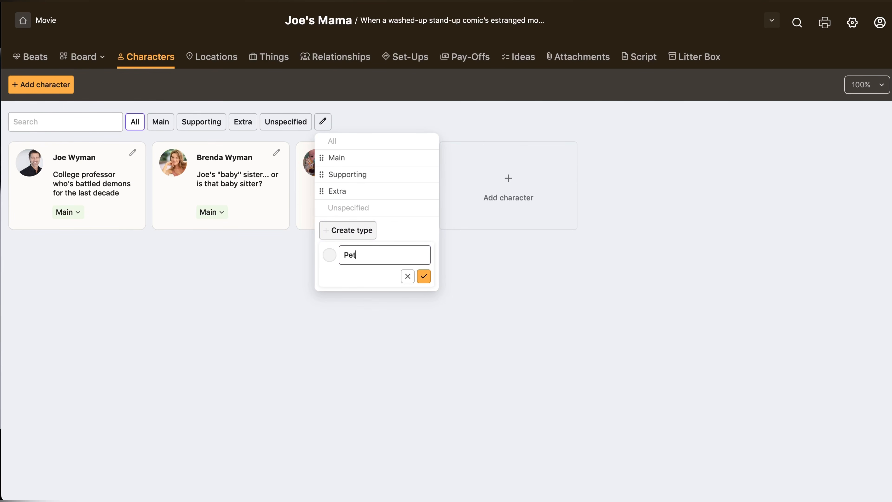
{"action": "left_click", "coordinate": [422, 277]}
{"action": "left_click", "coordinate": [230, 285]}
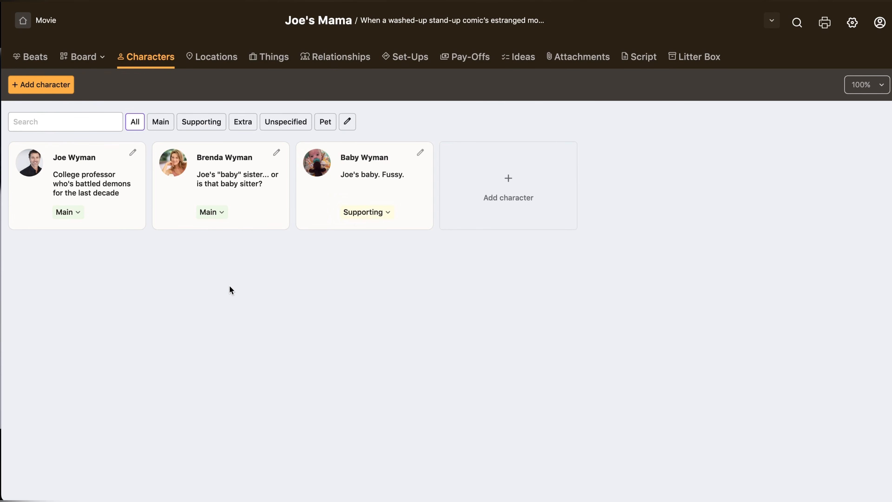
Step: Add a Characters note reading "His dog snores throughout the scene!!!" to the Opening Image beat
{"action": "left_click", "coordinate": [35, 57]}
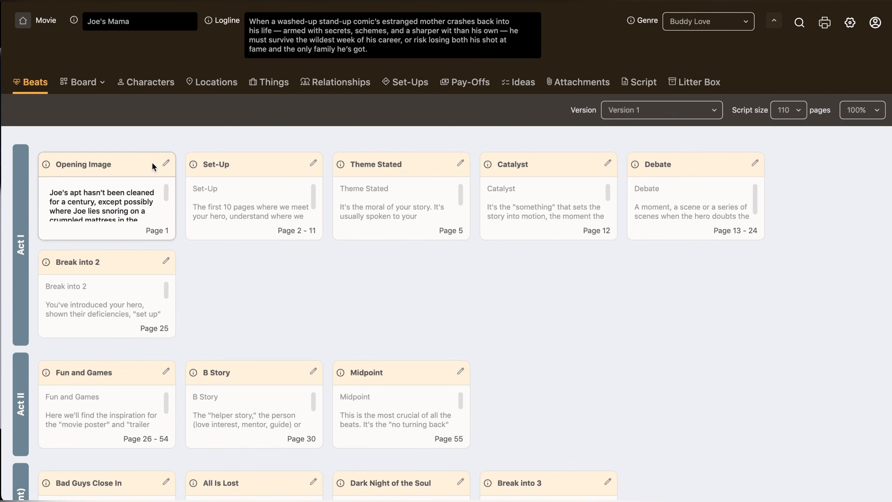
{"action": "left_click", "coordinate": [166, 161]}
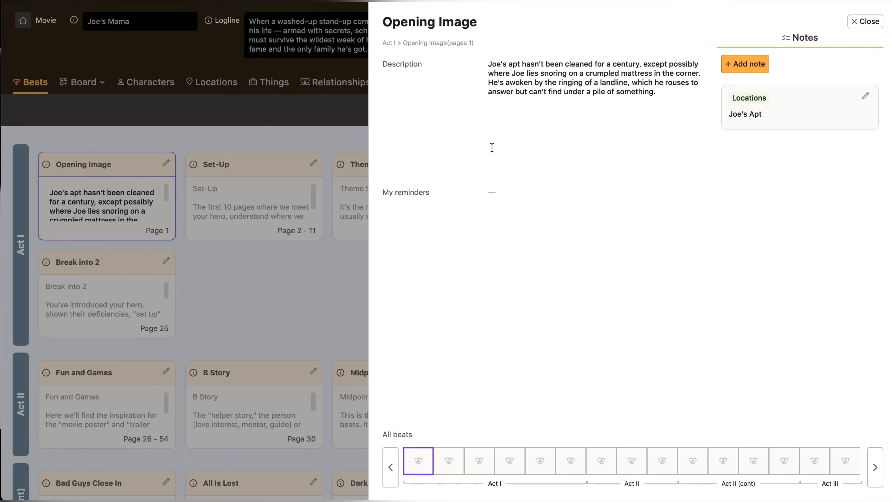
{"action": "left_click", "coordinate": [728, 64]}
{"action": "left_click", "coordinate": [342, 185]}
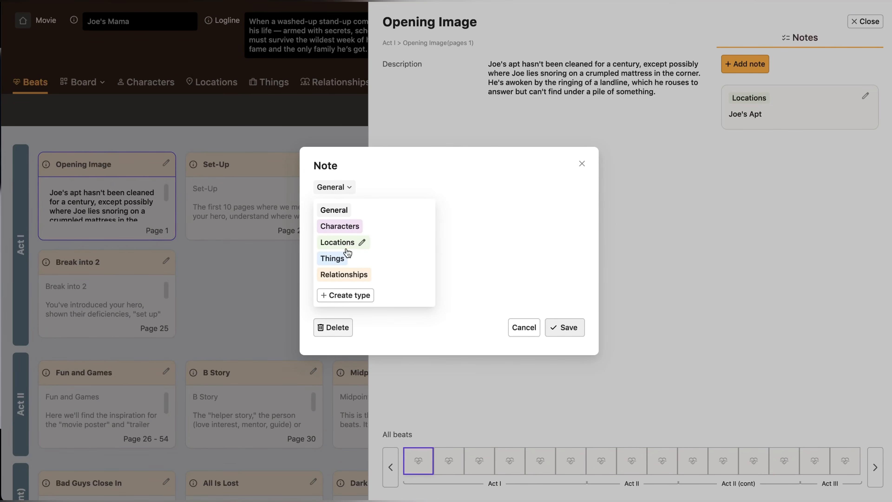
{"action": "left_click", "coordinate": [346, 226]}
{"action": "left_click", "coordinate": [371, 236]}
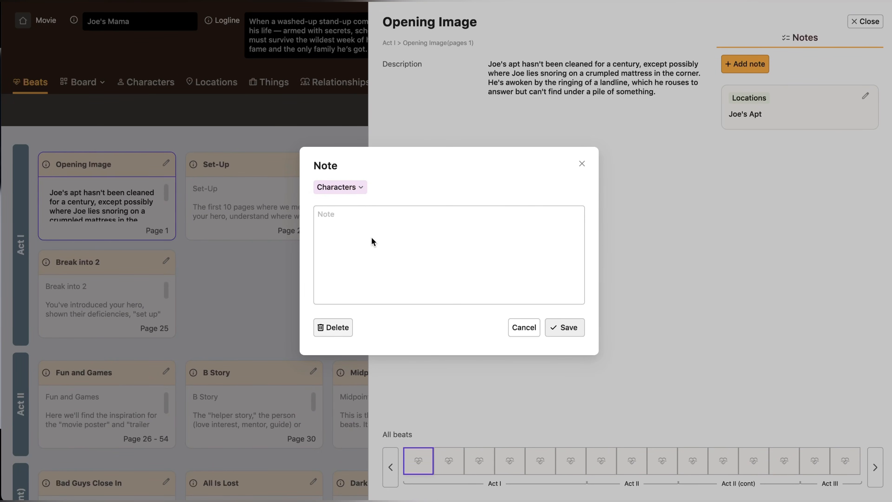
{"action": "type", "text": "His dog sn"}
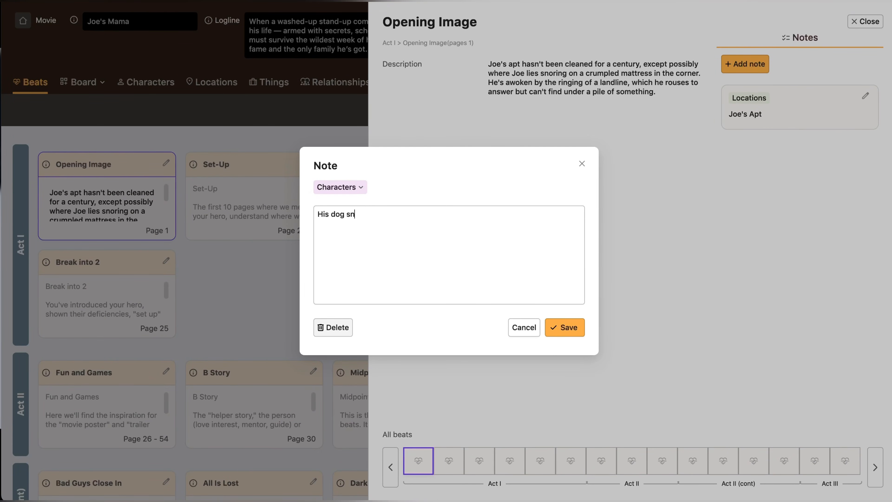
{"action": "type", "text": "ores throughout the scene!!!"}
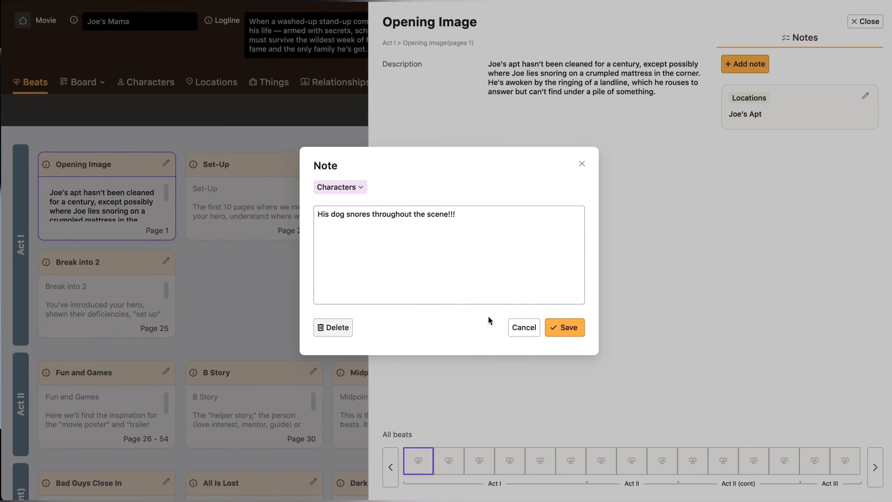
{"action": "left_click", "coordinate": [567, 330]}
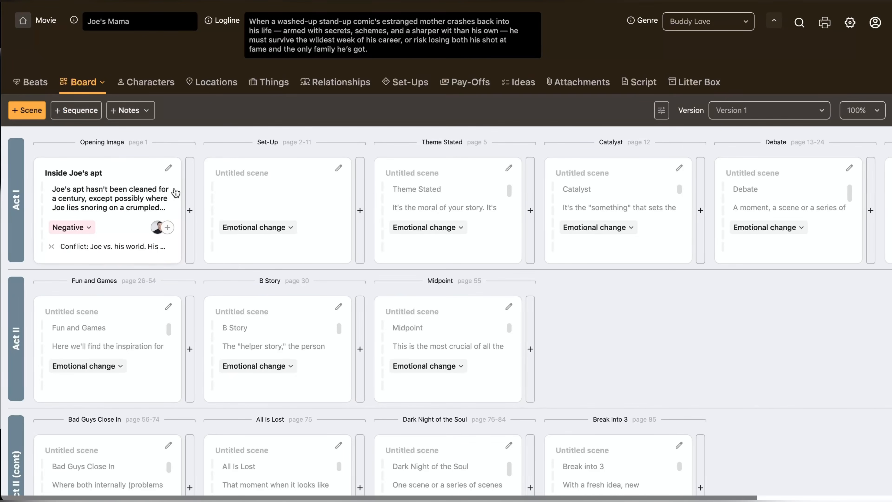
Step: Insert a blank scene card on the board directly after the first Opening Image scene
{"action": "left_click", "coordinate": [190, 211]}
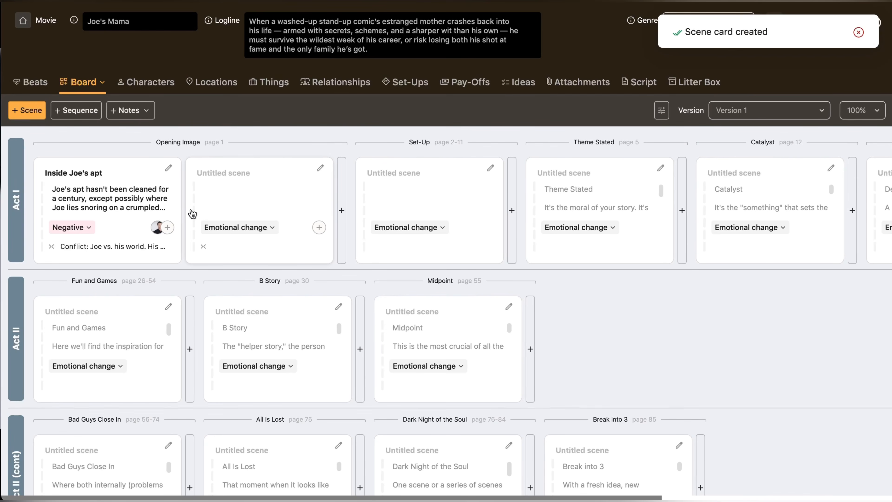
Step: Position the blank Opening Image scene card directly after "Inside Joe's apt" and title it "Elementary School"
{"action": "left_click_drag", "start_coordinate": [284, 161], "coordinate": [181, 192]}
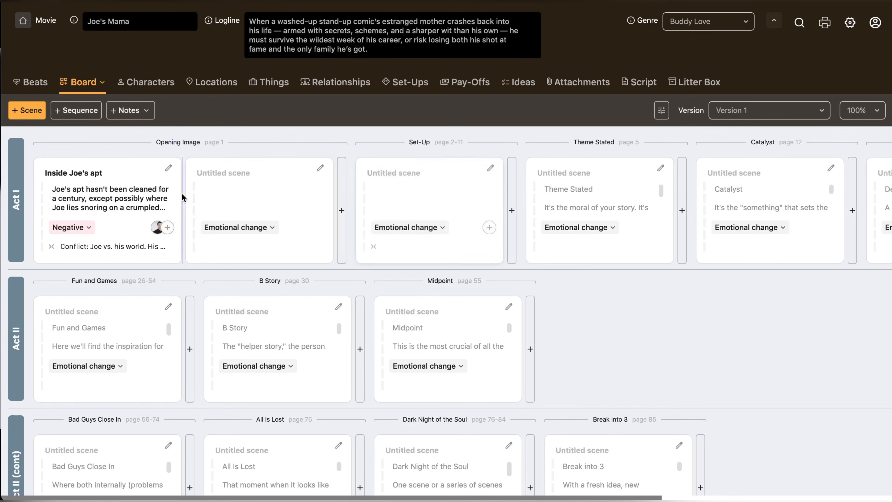
{"action": "left_click", "coordinate": [243, 176]}
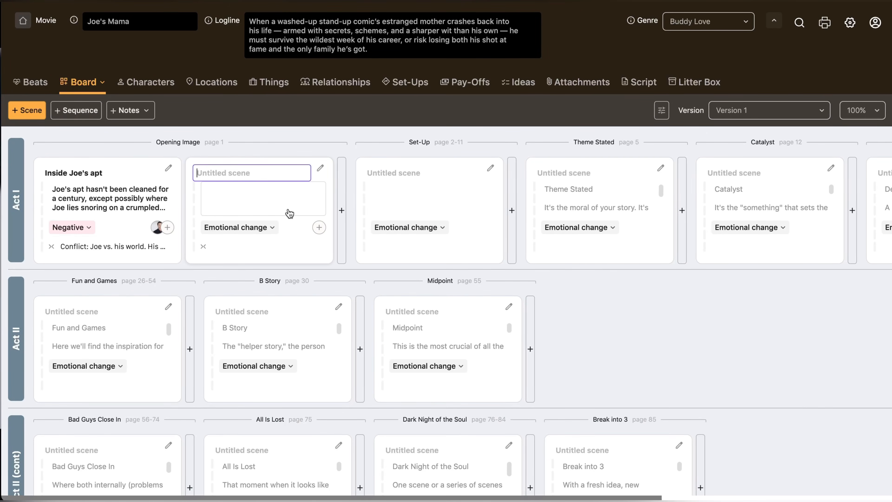
{"action": "type", "text": "Elementary School"}
Step: Set the "Elementary School" scene's description to "Joe’s wife has dropped their daughter off at school after Joe’s forgotten to."
{"action": "left_click", "coordinate": [287, 211]}
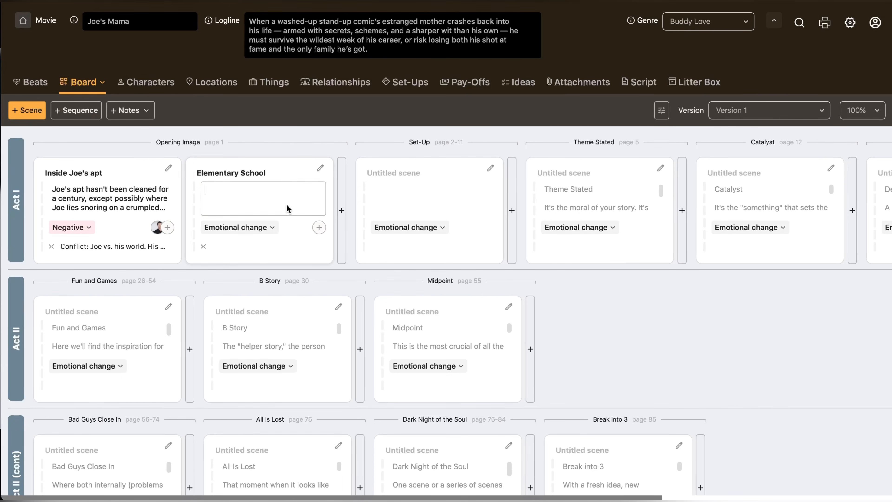
{"action": "left_click", "coordinate": [320, 170]}
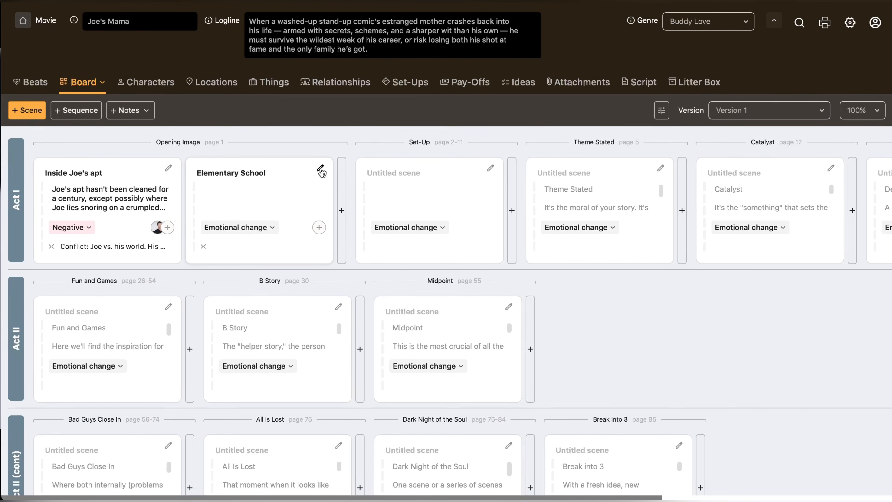
{"action": "left_click", "coordinate": [321, 170]}
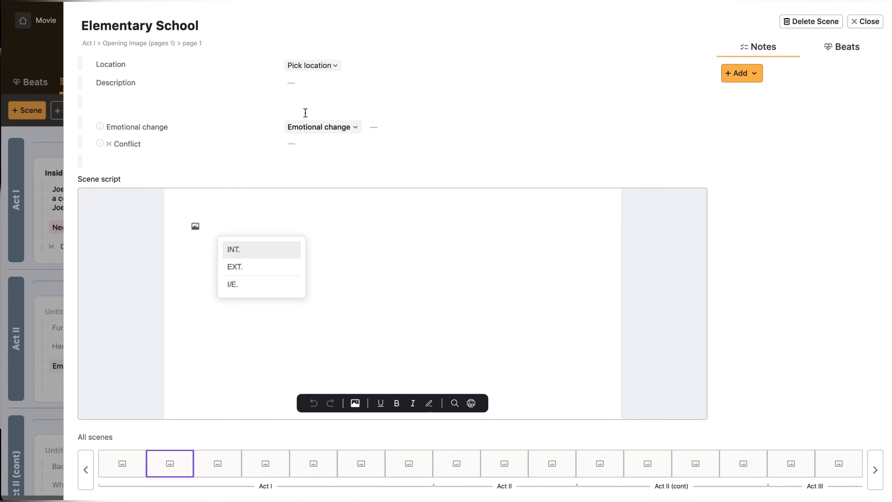
{"action": "left_click", "coordinate": [317, 88]}
{"action": "type", "text": "Joe’s wife has dropped their daughter off at school after Joe’s forgotten to."}
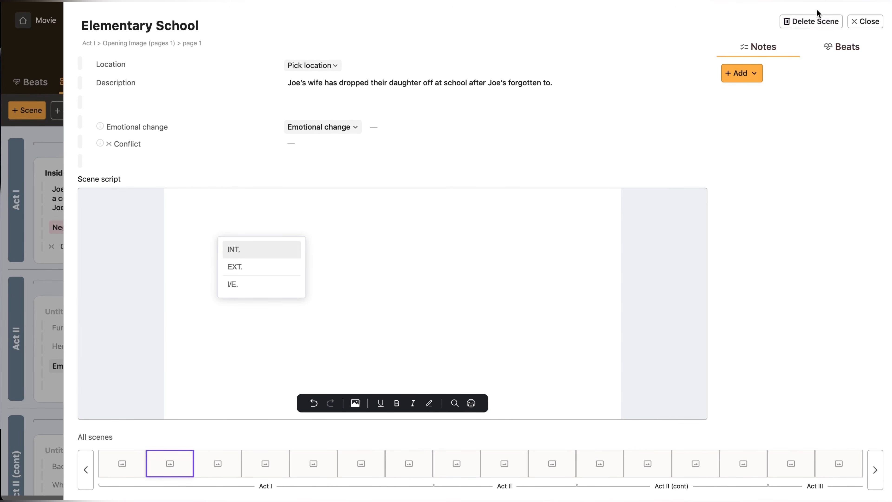
Step: Remove the "Elementary School" scene from the board by moving it to the Litter Box, and dismiss the notification
{"action": "left_click", "coordinate": [811, 22]}
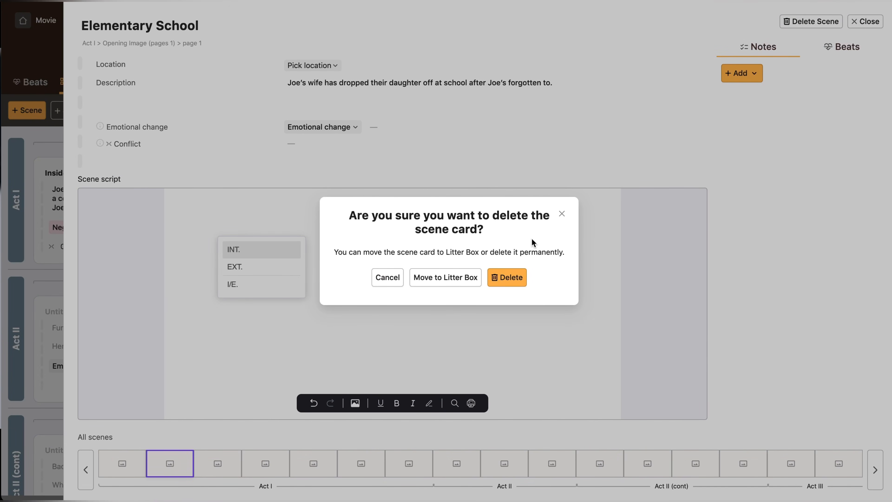
{"action": "left_click", "coordinate": [433, 278]}
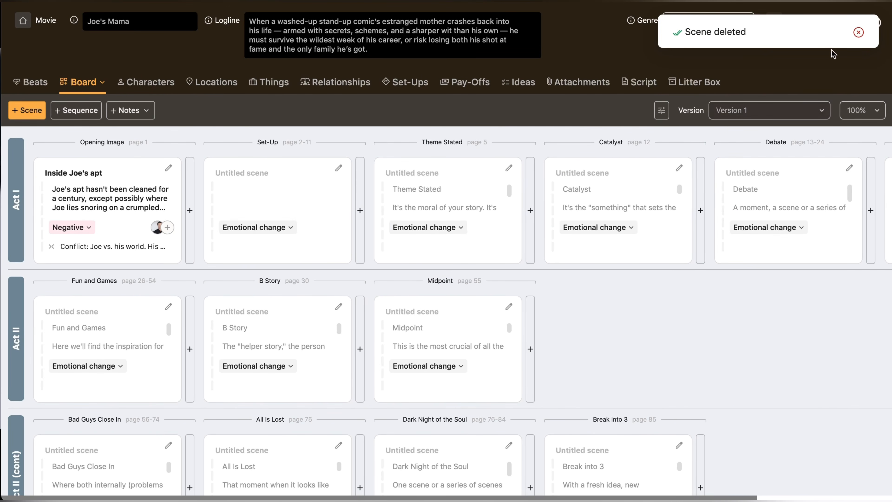
{"action": "left_click", "coordinate": [859, 32]}
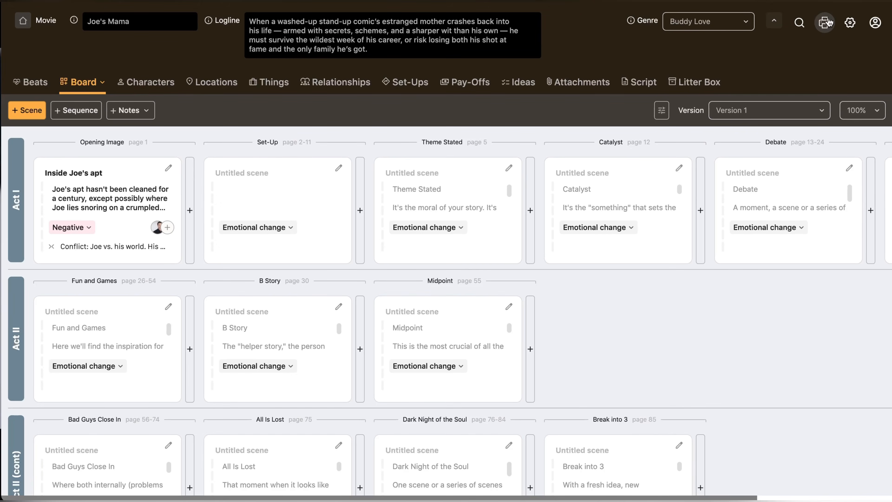
Step: Review the project's print options and its preferences, import and export settings
{"action": "left_click", "coordinate": [828, 23]}
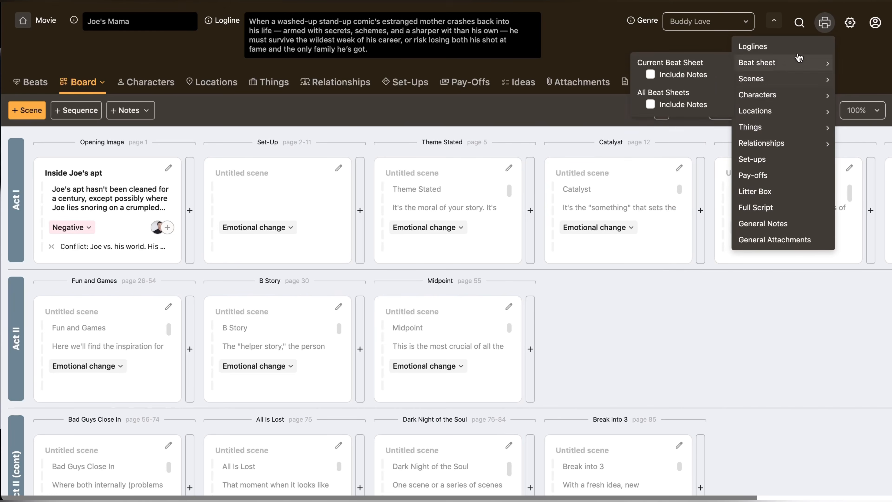
{"action": "left_click", "coordinate": [847, 23]}
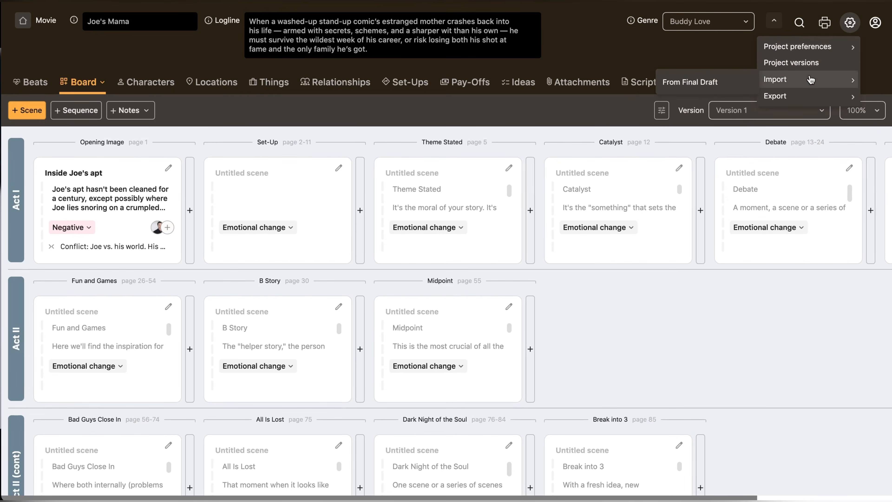
{"action": "mouse_move", "coordinate": [812, 99]}
{"action": "mouse_move", "coordinate": [818, 49]}
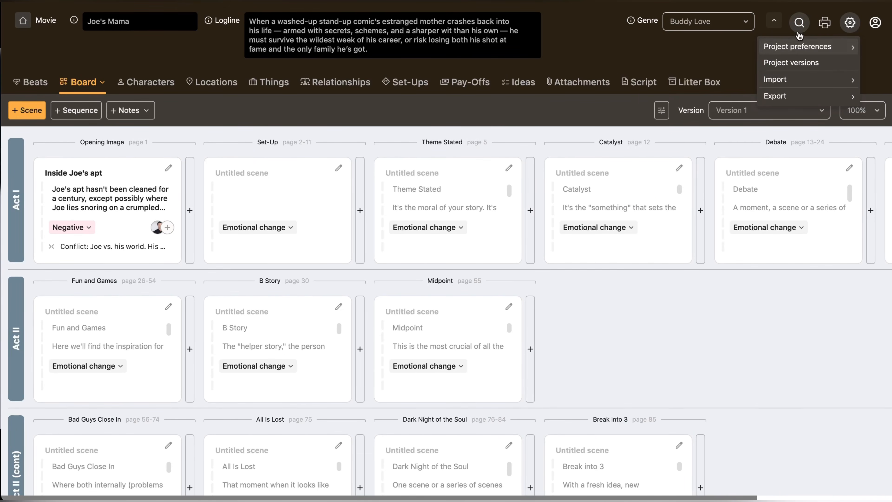
{"action": "left_click", "coordinate": [812, 13]}
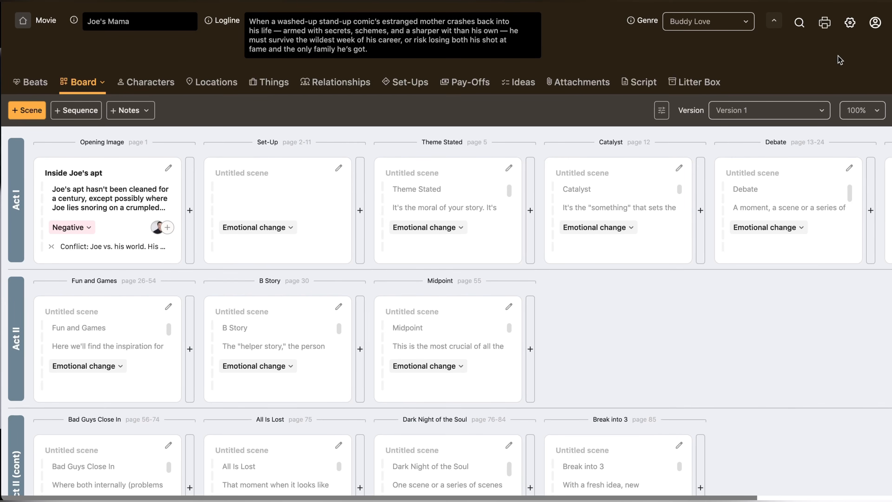
Step: Look through the account options, view The CatNip announcement and close it
{"action": "left_click", "coordinate": [875, 24]}
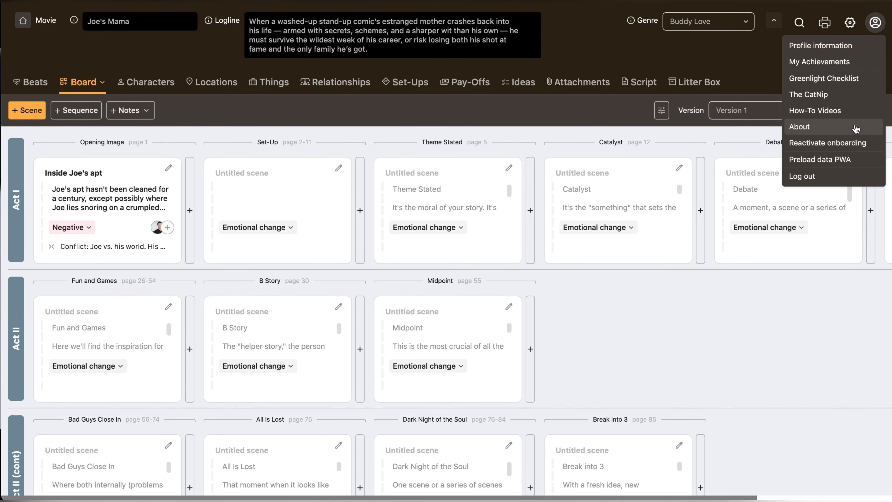
{"action": "left_click", "coordinate": [568, 152]}
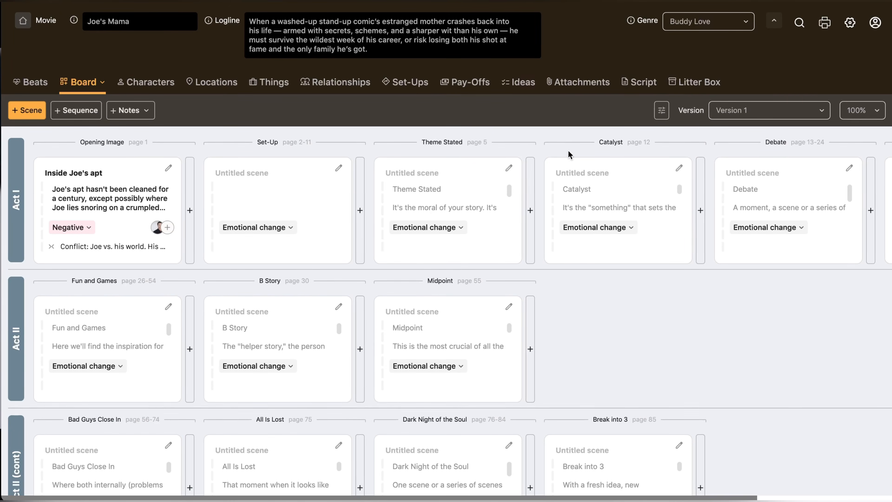
{"action": "left_click", "coordinate": [876, 24]}
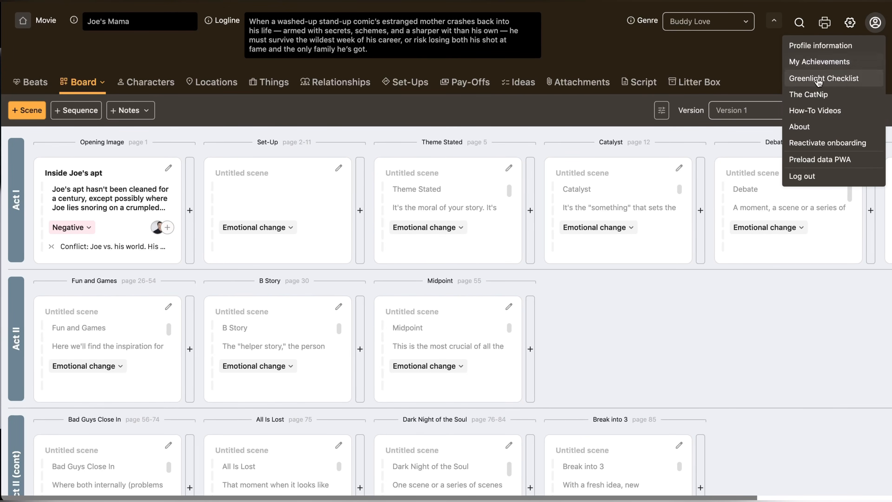
{"action": "left_click", "coordinate": [816, 99]}
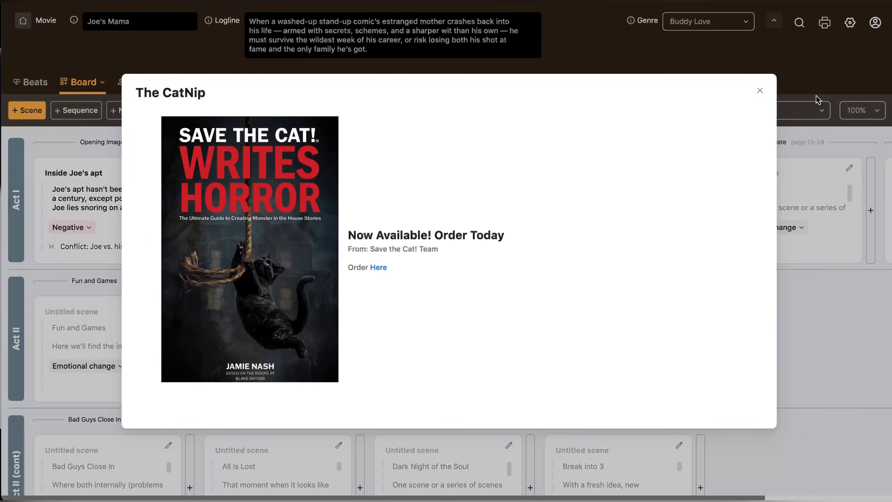
{"action": "left_click", "coordinate": [760, 92]}
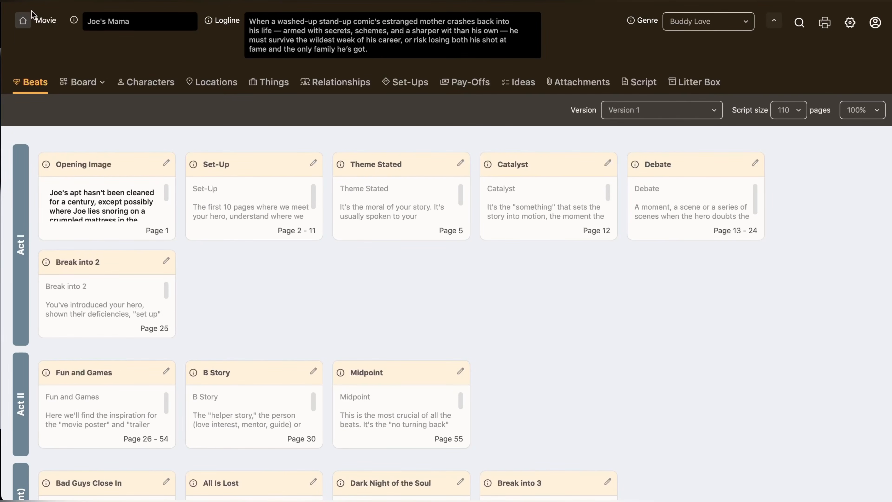
Step: Create a new 1 Hour TV Series project titled "The G-Files" and return to the project overview
{"action": "left_click", "coordinate": [23, 21]}
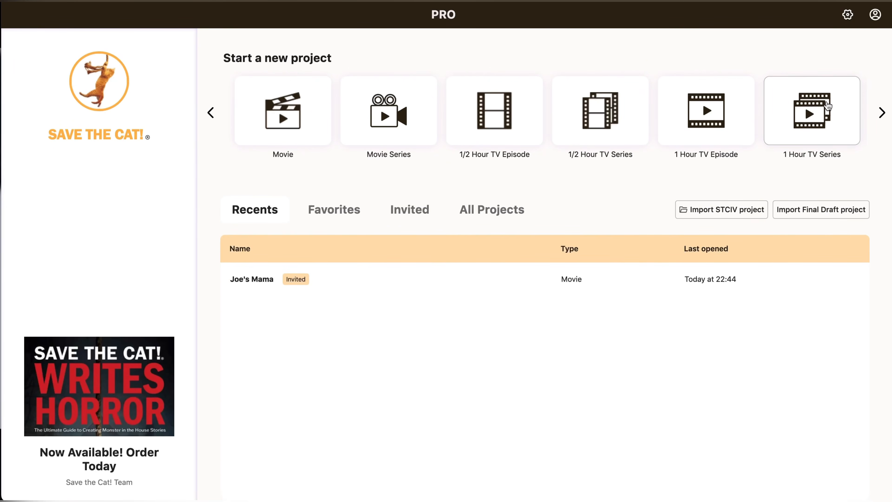
{"action": "left_click", "coordinate": [829, 104]}
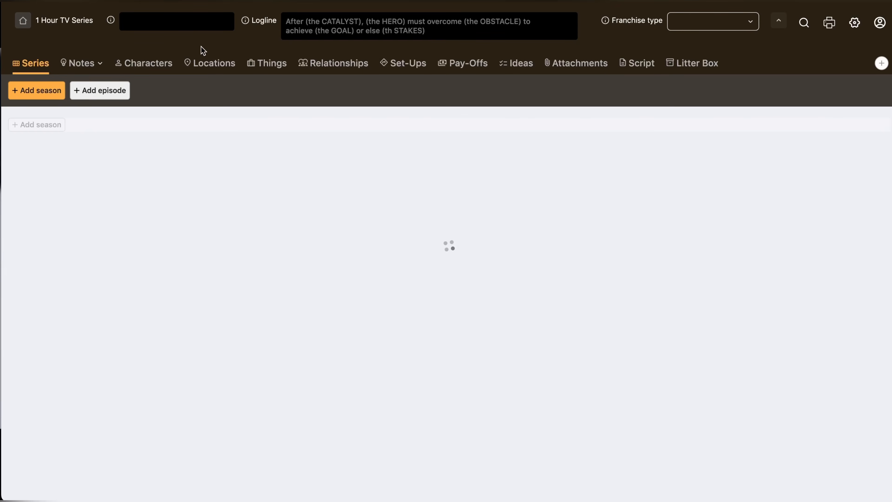
{"action": "left_click", "coordinate": [199, 26]}
{"action": "key", "text": "BackSpace"}
{"action": "key", "text": "BackSpace"}
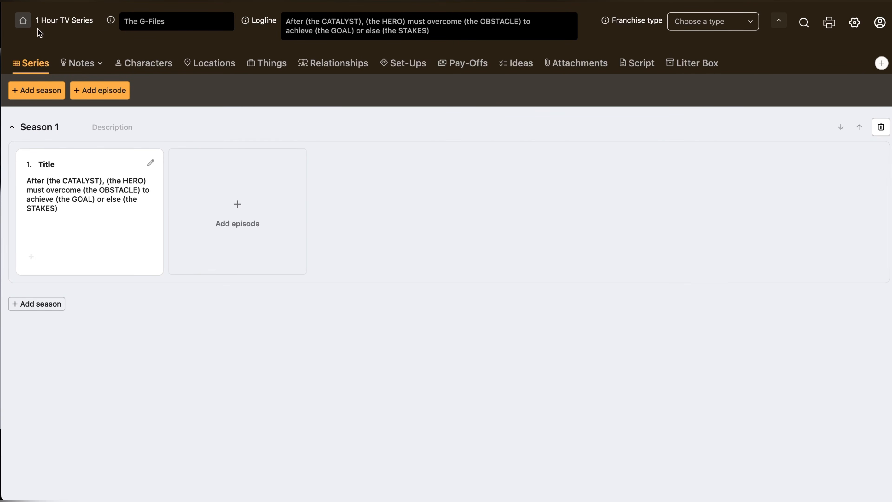
{"action": "left_click", "coordinate": [23, 22]}
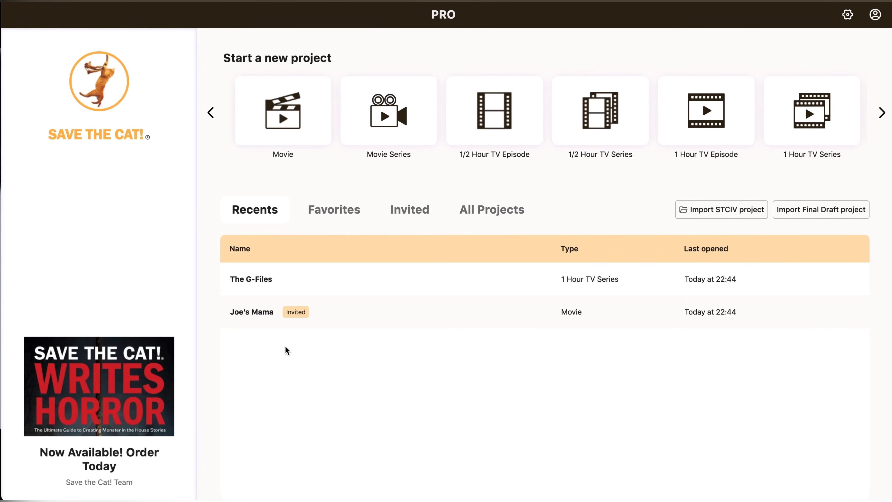